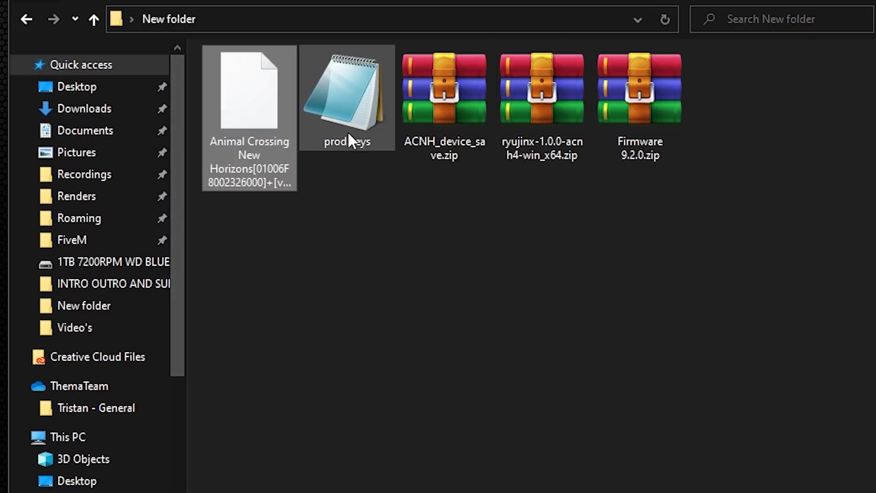
# Step: Extract the Ryujinx and ACNH_device_save zip archives into folders
pyautogui.click(347, 96)
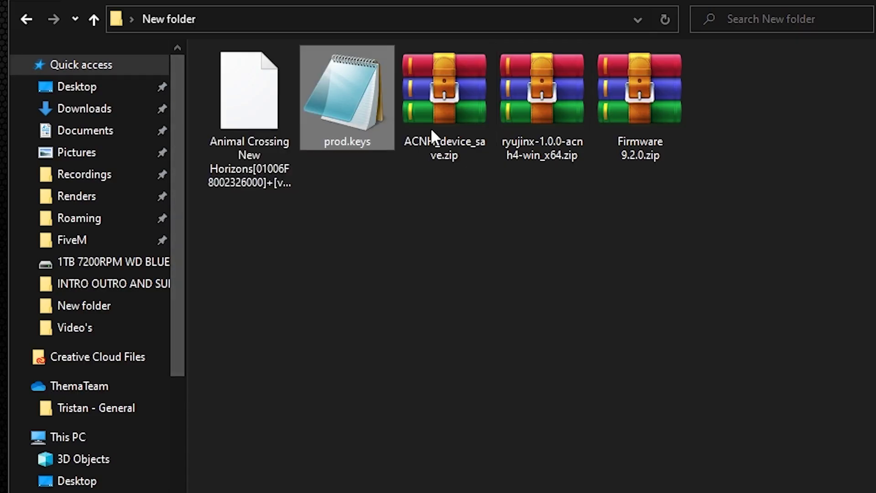
pyautogui.click(548, 109)
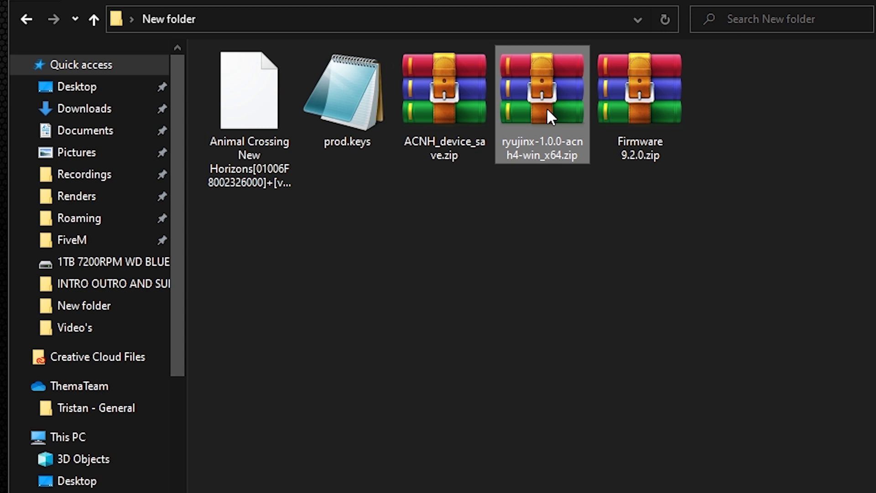
pyautogui.click(637, 73)
pyautogui.keyDown('ctrl'); pyautogui.click(463, 98); pyautogui.keyUp('ctrl')
pyautogui.click(462, 91)
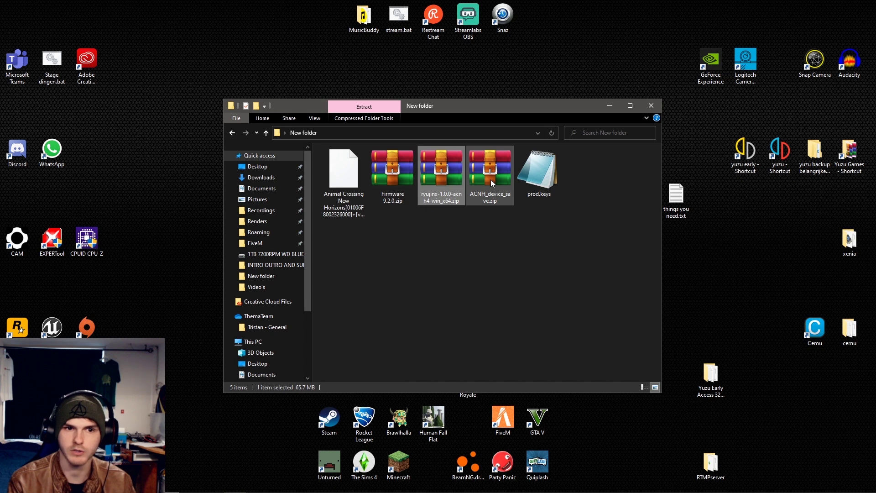
pyautogui.keyDown('ctrl'); pyautogui.click(491, 180); pyautogui.keyUp('ctrl')
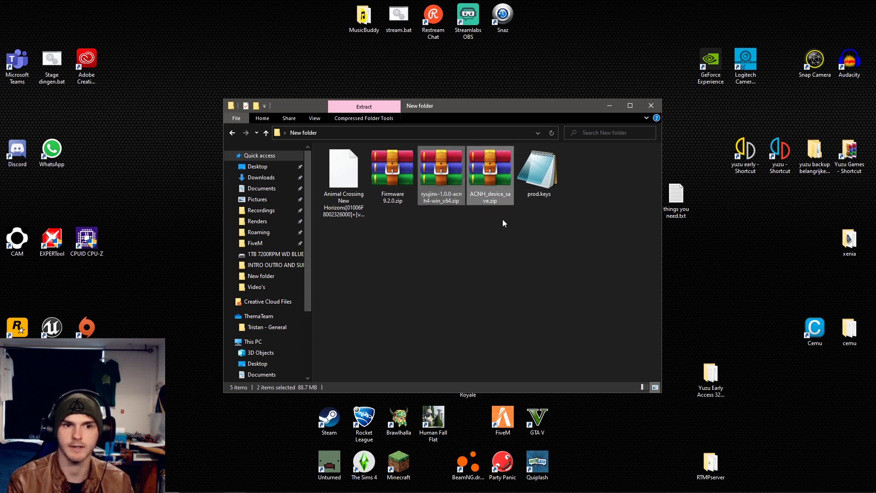
pyautogui.click(489, 222)
pyautogui.rightClick(484, 170)
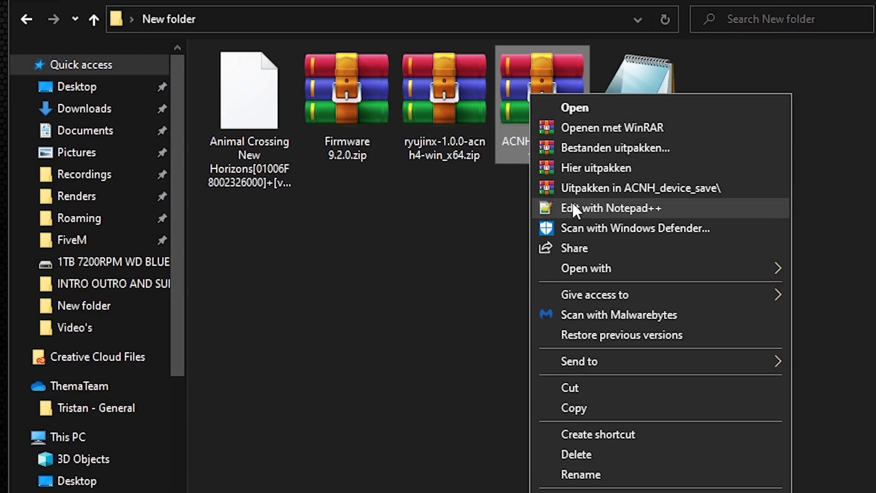
pyautogui.click(596, 187)
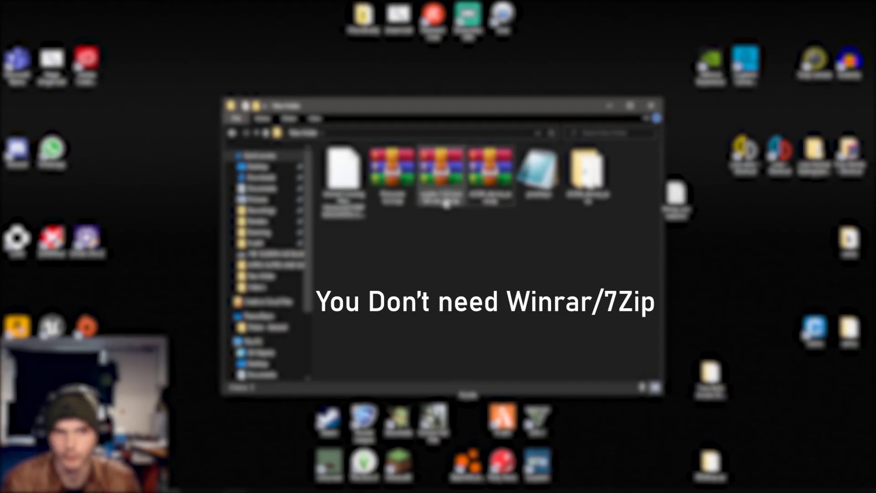
# Step: Delete the two extracted zip archives, leaving Firmware 9.2.0.zip zipped
pyautogui.press('Delete')
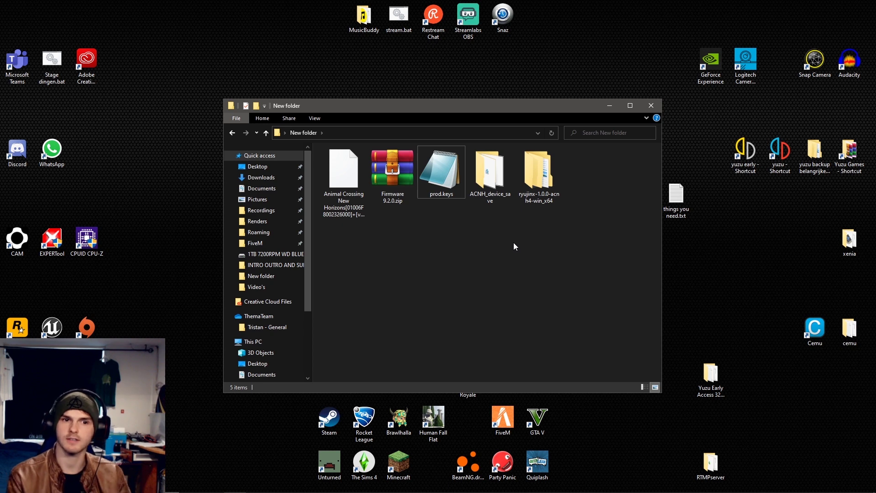
pyautogui.click(393, 196)
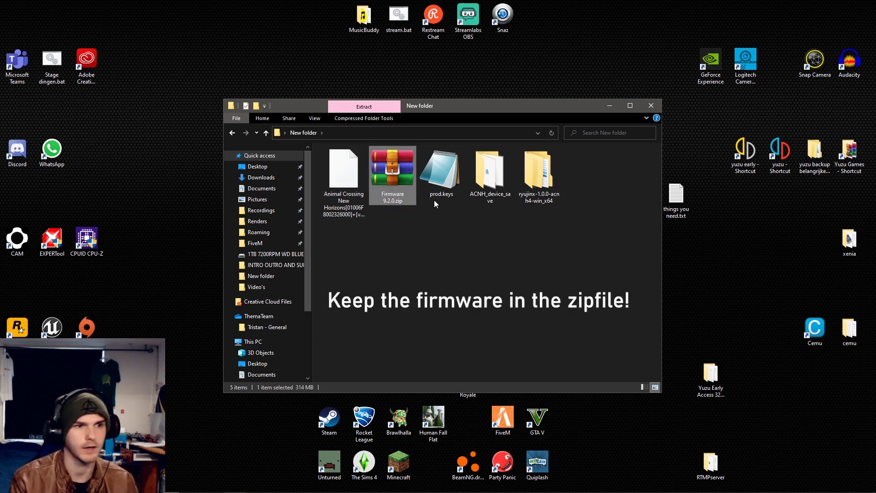
pyautogui.click(468, 259)
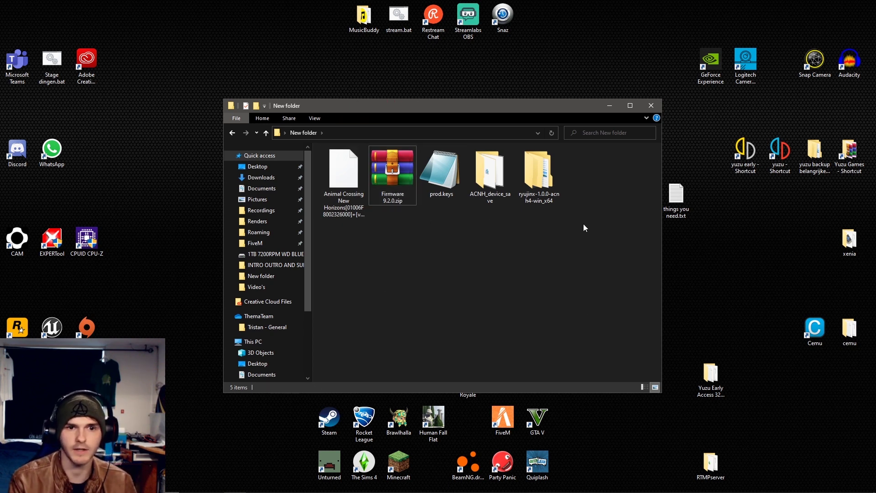
# Step: Create a shortcut to Ryujinx.exe in ryujinx-1.0.0-acnh4-win_x64\publish and drag it onto the desktop
pyautogui.doubleClick(543, 181)
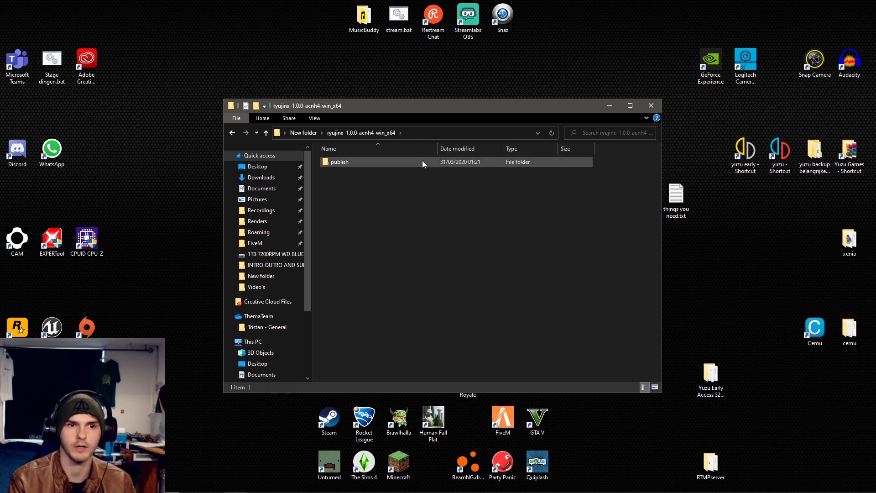
pyautogui.doubleClick(395, 163)
pyautogui.scroll(-5, 385, 248)
pyautogui.scroll(-20, 384, 252)
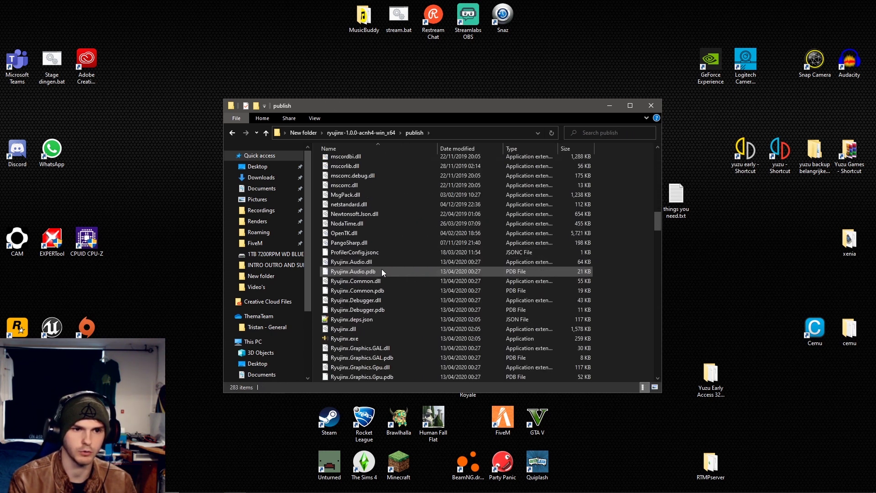
pyautogui.scroll(6, 371, 243)
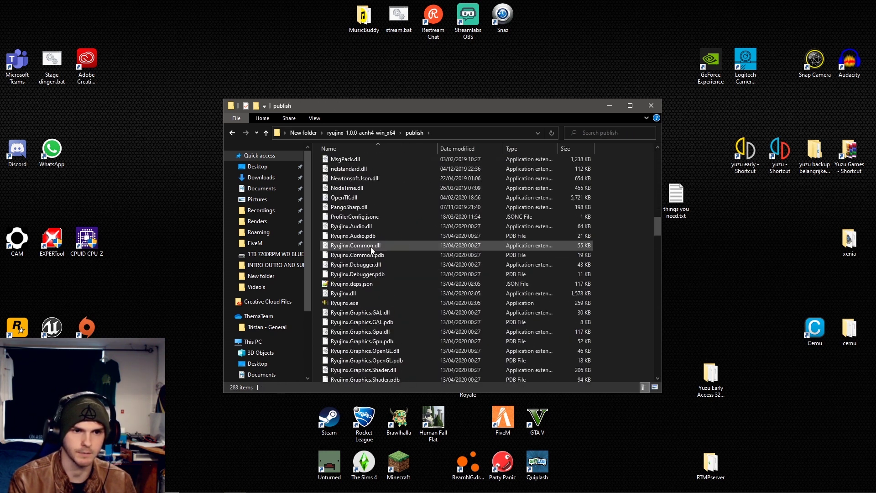
pyautogui.click(366, 302)
pyautogui.rightClick(366, 302)
pyautogui.click(412, 268)
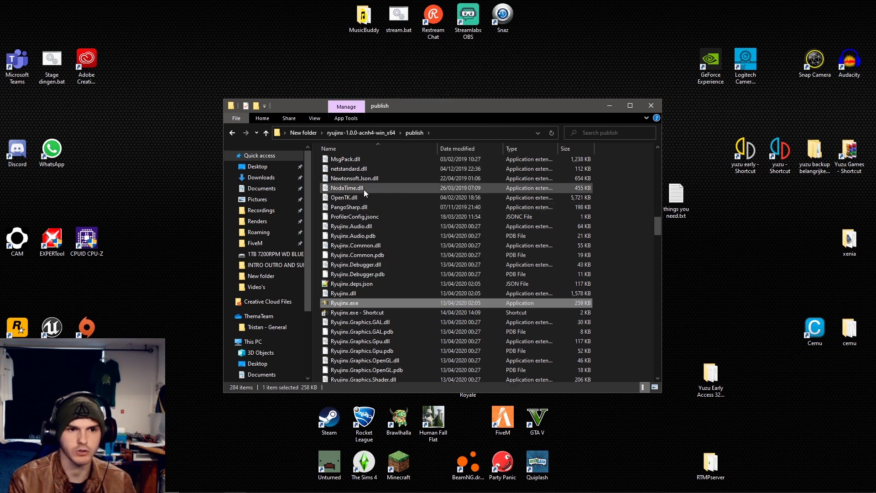
pyautogui.moveTo(358, 313); pyautogui.dragTo(706, 166)
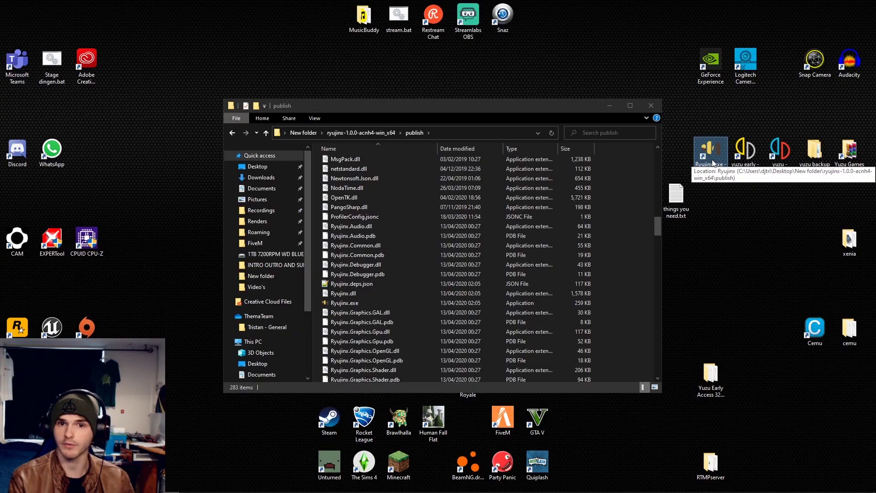
# Step: Launch Ryujinx, dismiss the missing key warning, and open the Ryujinx data folder
pyautogui.doubleClick(712, 160)
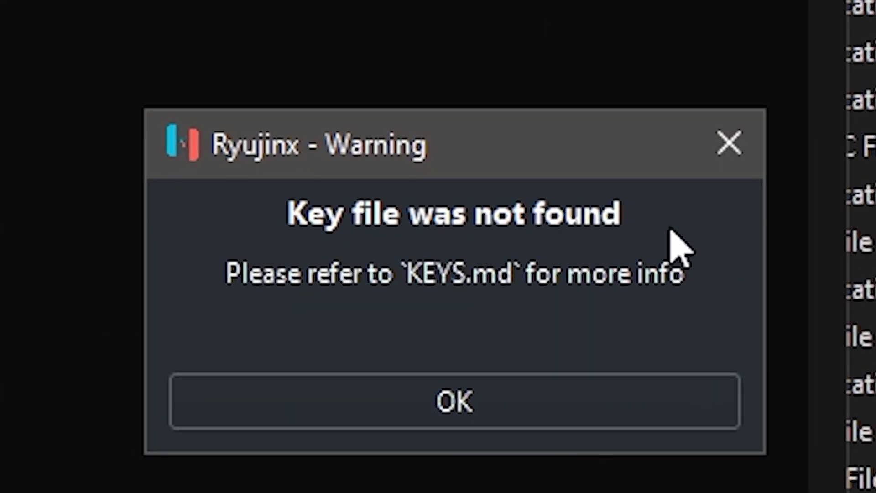
pyautogui.click(371, 379)
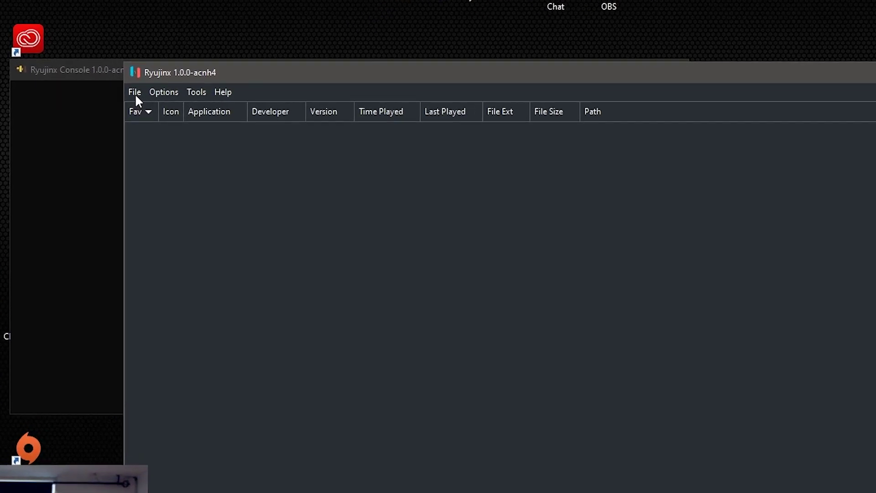
pyautogui.click(135, 92)
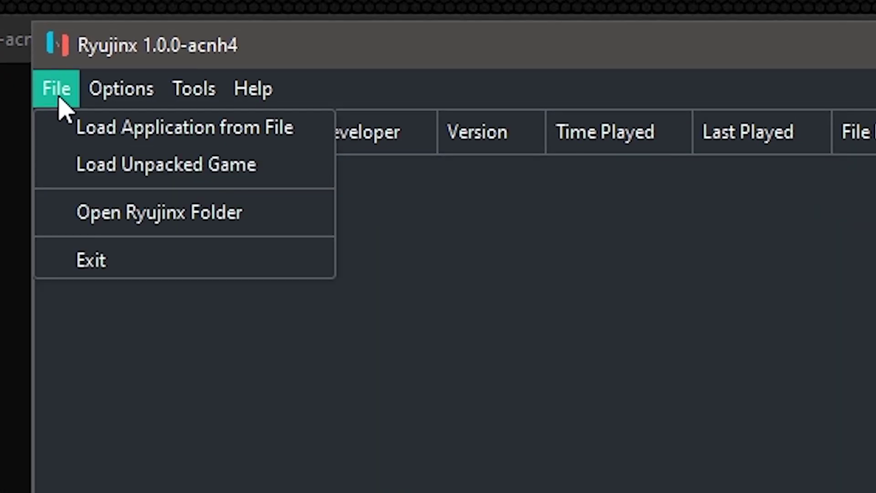
pyautogui.click(261, 212)
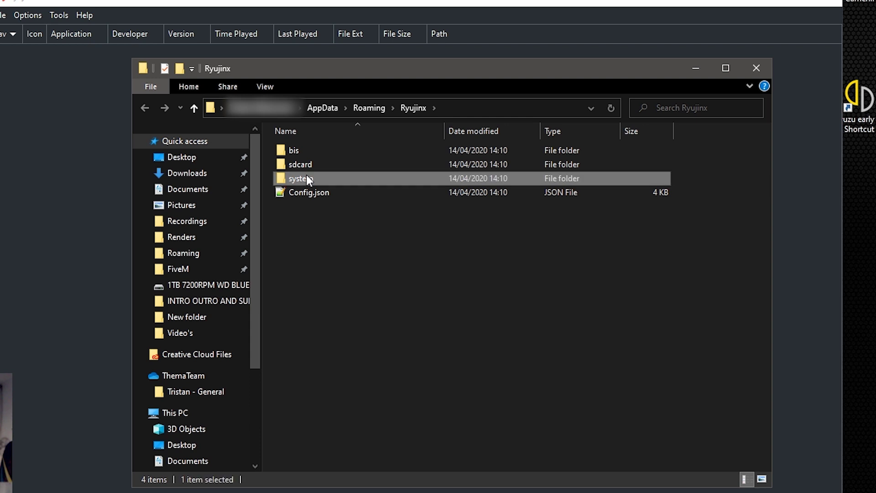
# Step: Paste prod.keys into the system folder, then close that folder and Ryujinx
pyautogui.doubleClick(762, 467)
pyautogui.click(42, 478)
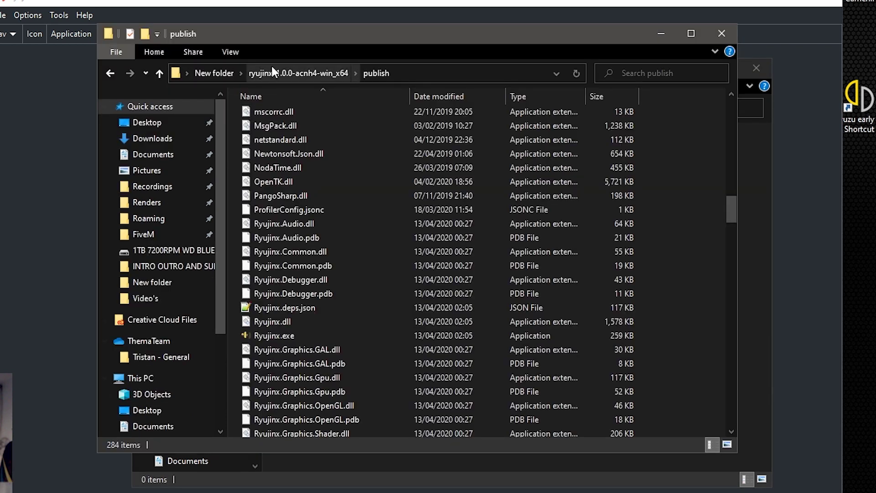
pyautogui.click(211, 74)
pyautogui.click(426, 140)
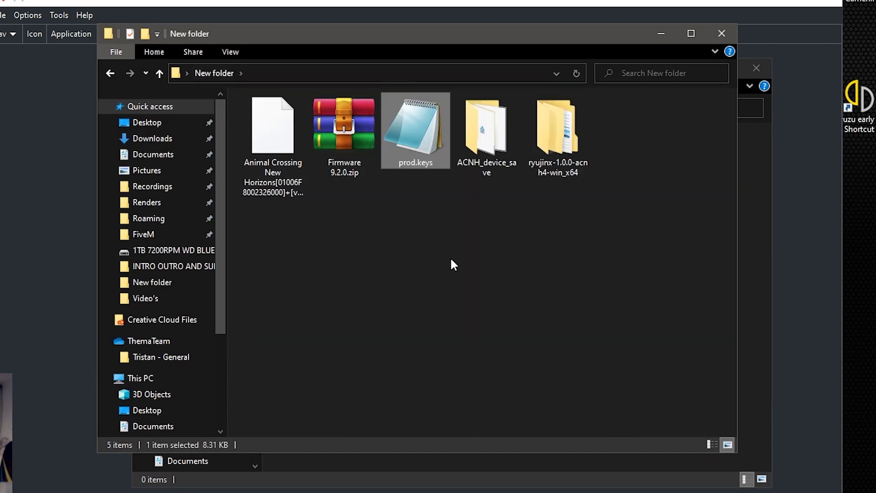
pyautogui.click(739, 246)
pyautogui.hotkey('ctrl', 'v')
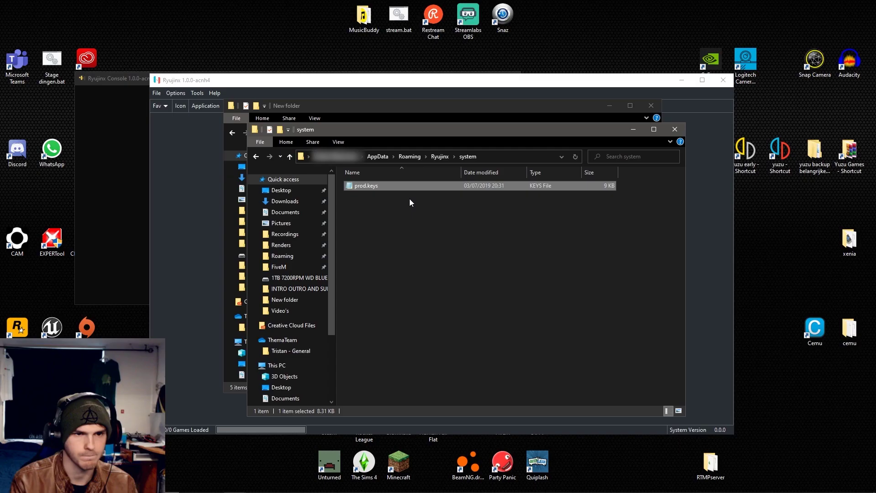
pyautogui.click(756, 67)
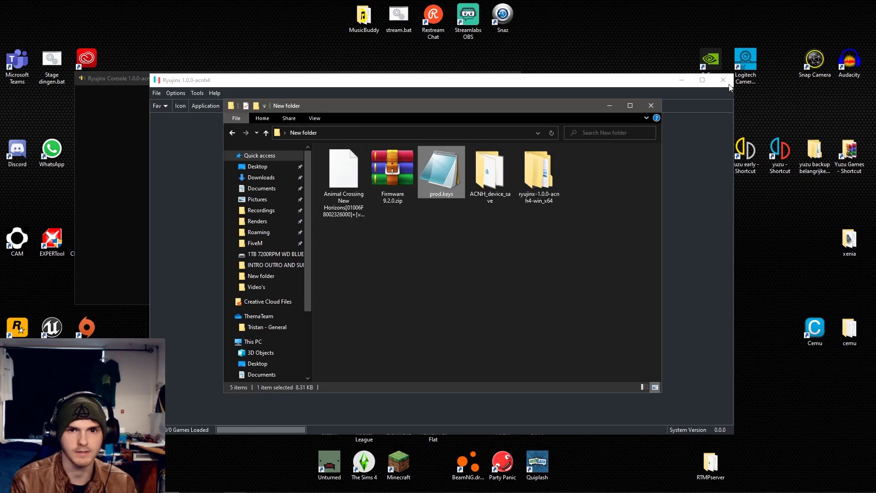
pyautogui.click(725, 81)
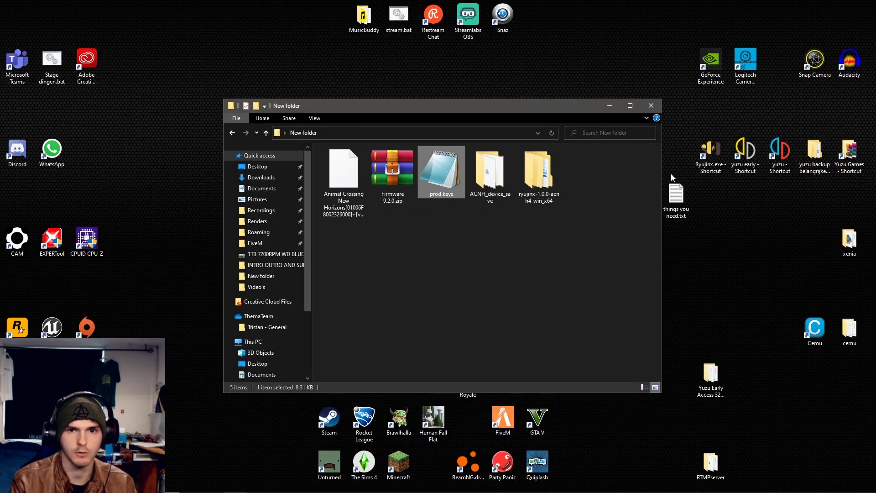
# Step: Relaunch Ryujinx and install firmware from Firmware 9.2.0.zip, confirming the installation
pyautogui.doubleClick(712, 151)
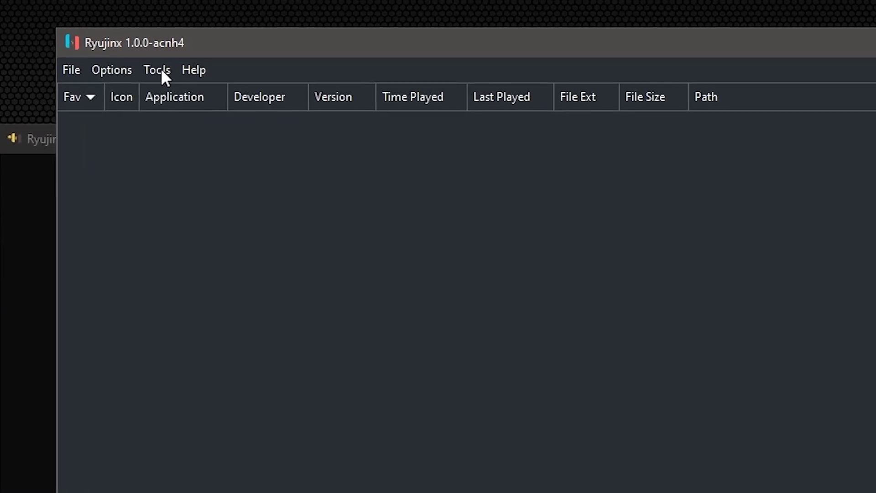
pyautogui.click(159, 71)
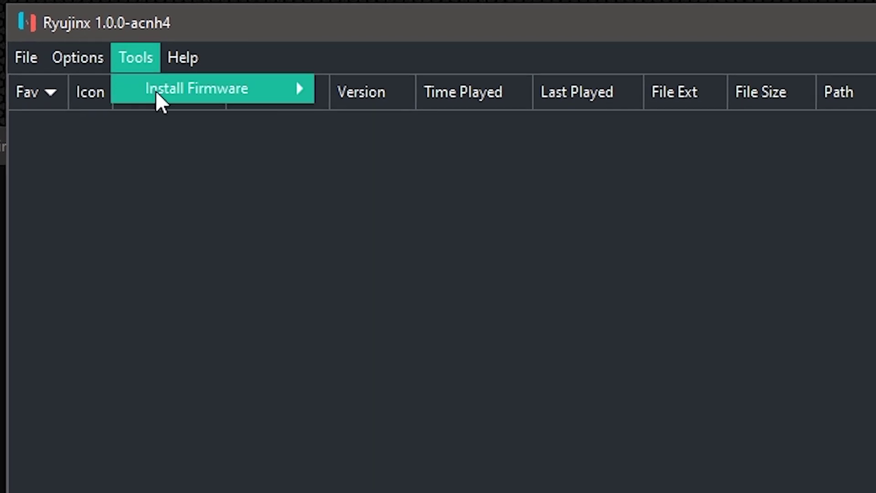
pyautogui.moveTo(250, 96)
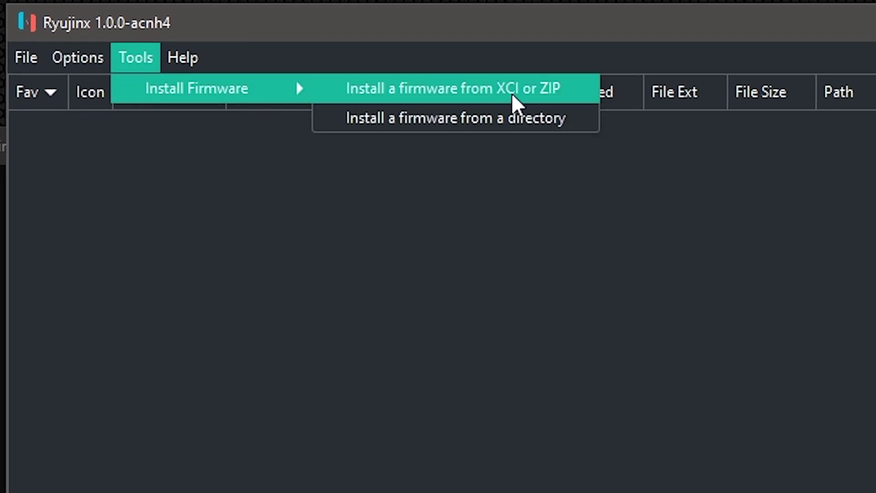
pyautogui.click(570, 90)
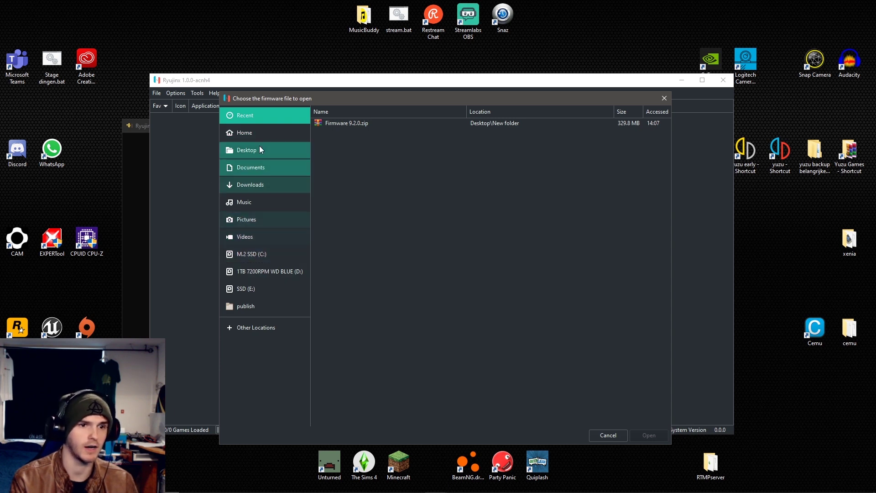
pyautogui.click(347, 123)
pyautogui.click(654, 437)
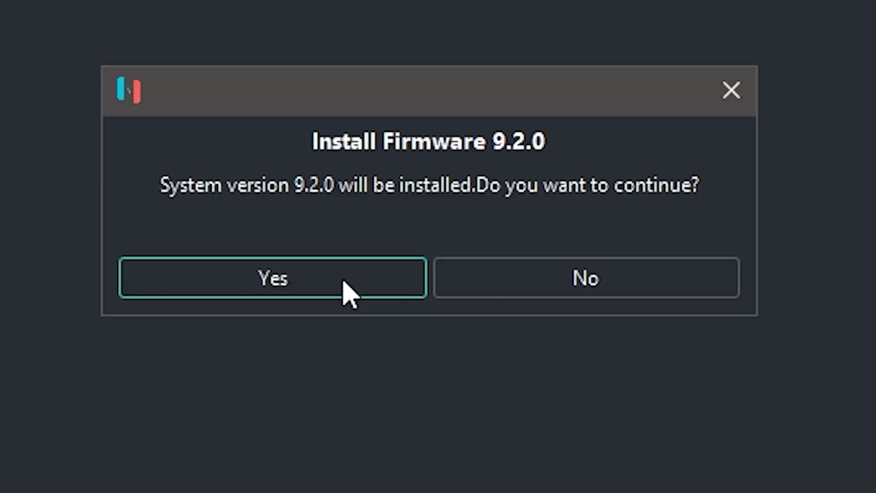
pyautogui.click(381, 379)
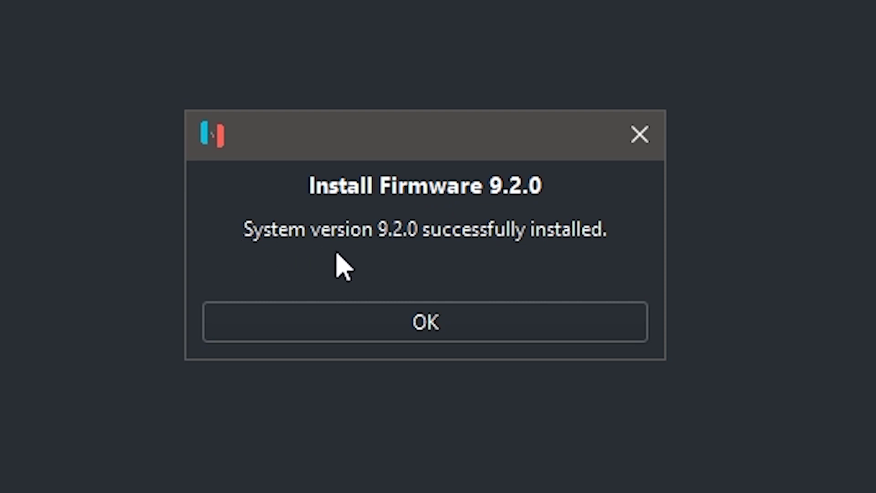
pyautogui.click(507, 309)
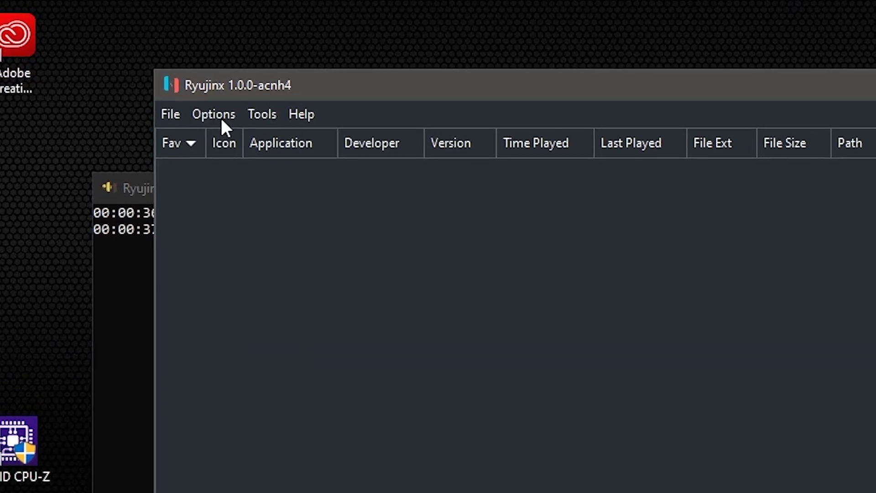
# Step: Add the Desktop's New folder as a game directory in Ryujinx Settings
pyautogui.click(214, 114)
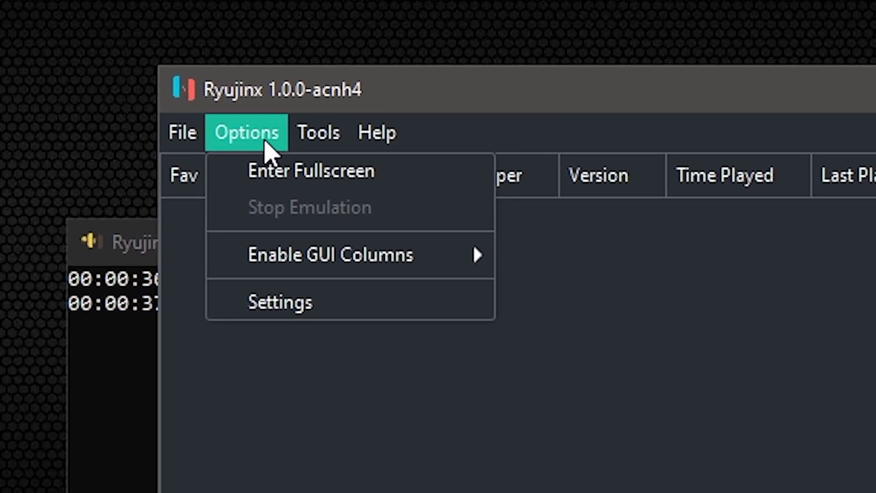
pyautogui.click(343, 298)
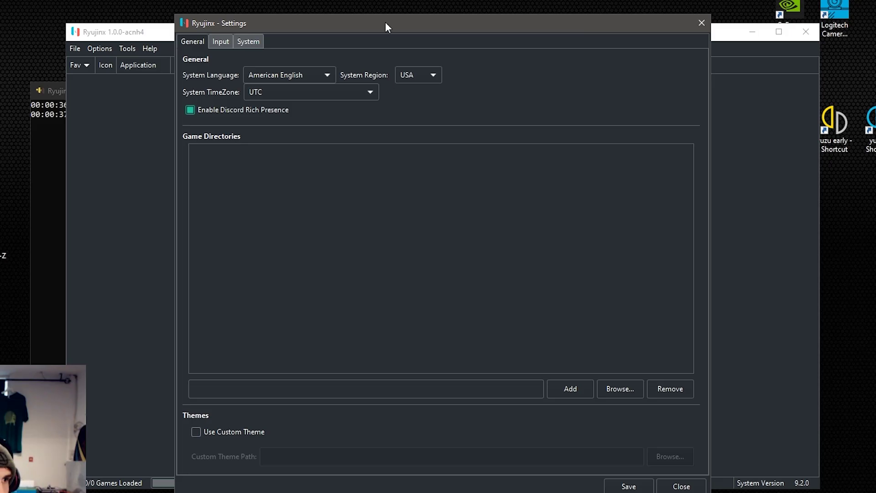
pyautogui.click(629, 389)
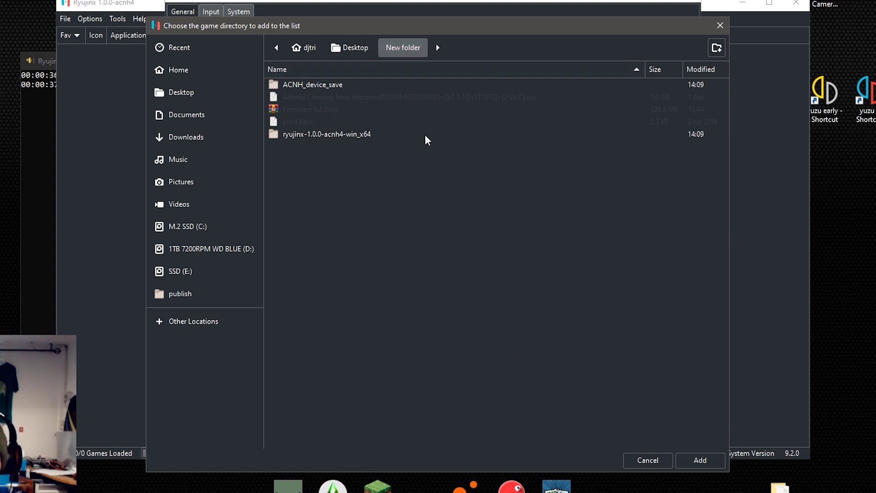
pyautogui.click(700, 460)
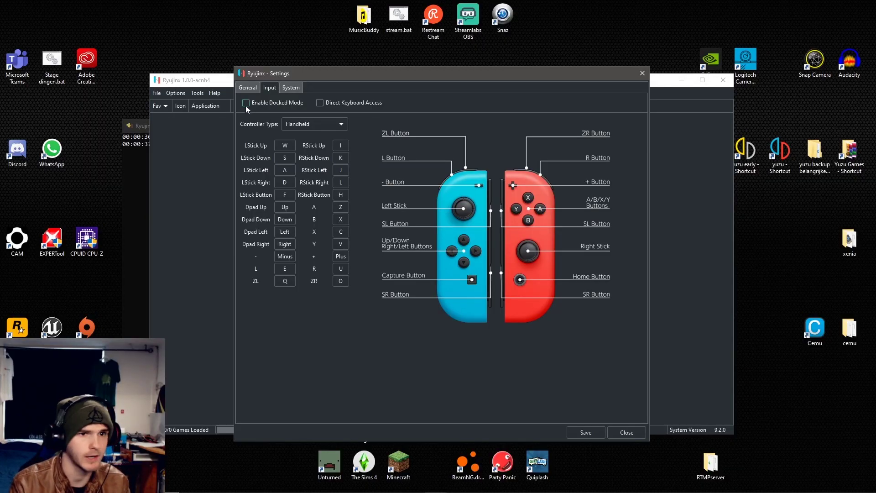
# Step: Switch the Settings window to the System tab
pyautogui.click(291, 87)
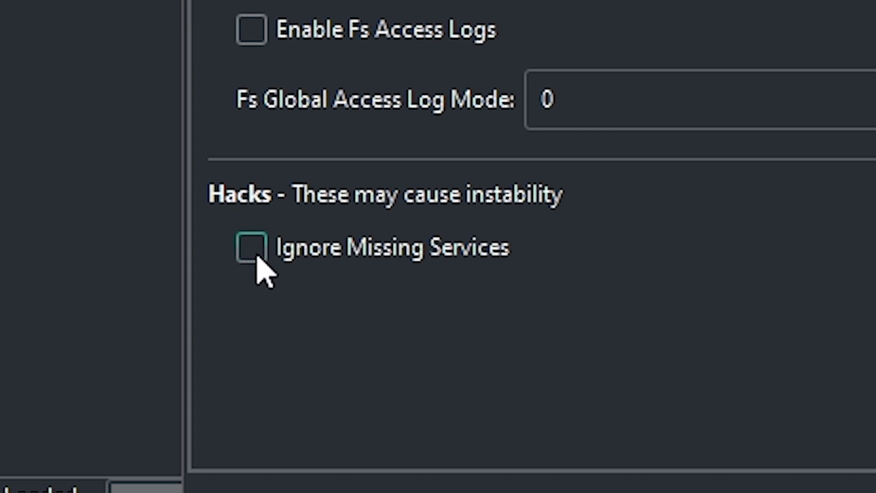
# Step: Tick Ignore Missing Services, turn off Enable Warning Logs, and save the settings
pyautogui.click(255, 254)
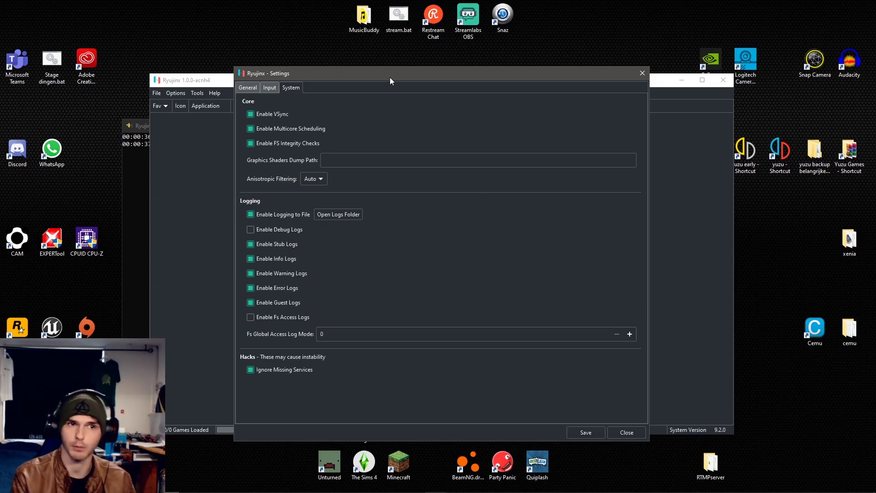
pyautogui.moveTo(390, 79); pyautogui.dragTo(387, 79)
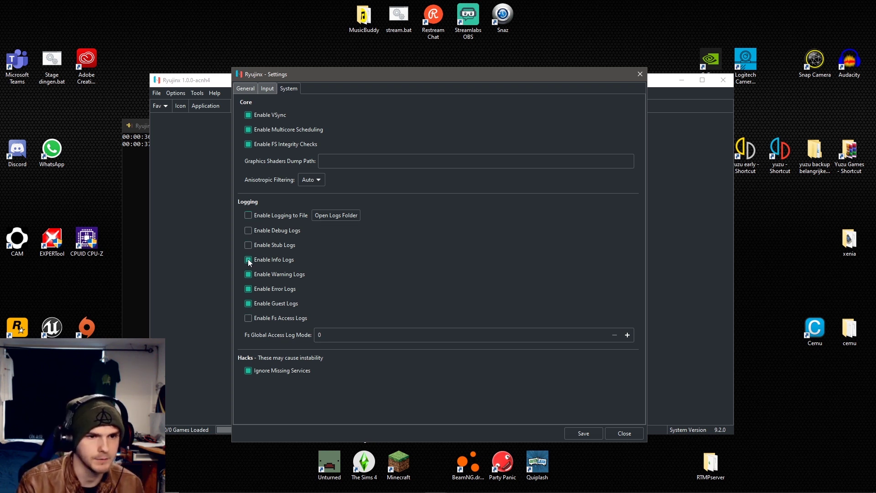
pyautogui.click(248, 274)
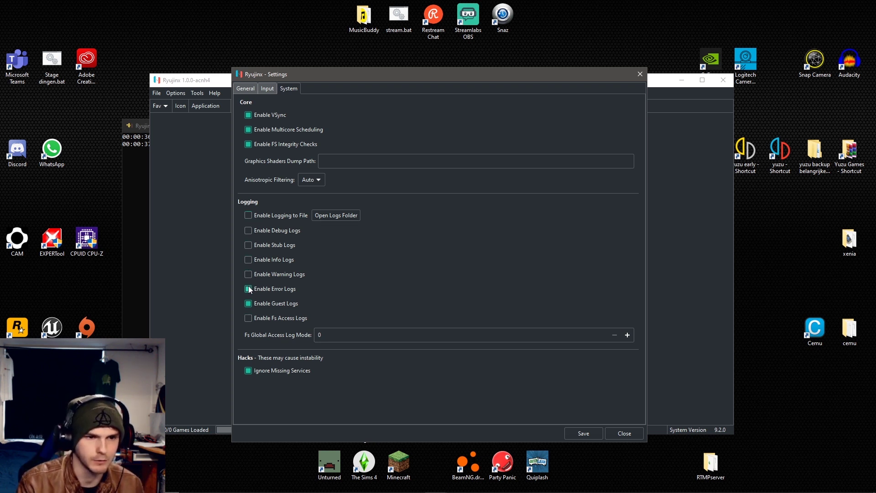
pyautogui.click(584, 434)
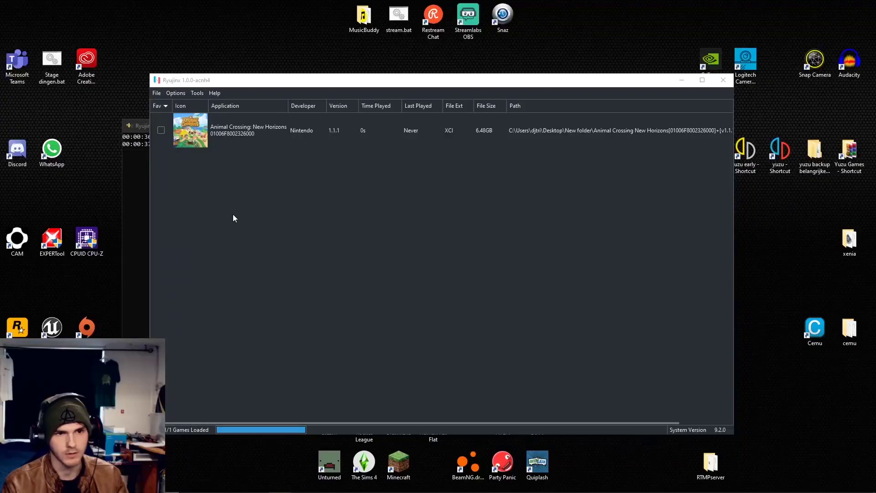
pyautogui.click(272, 184)
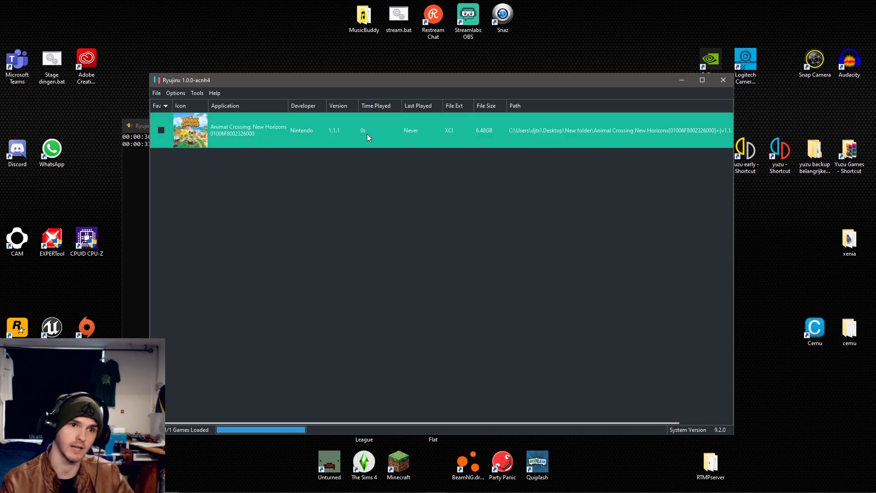
pyautogui.rightClick(324, 127)
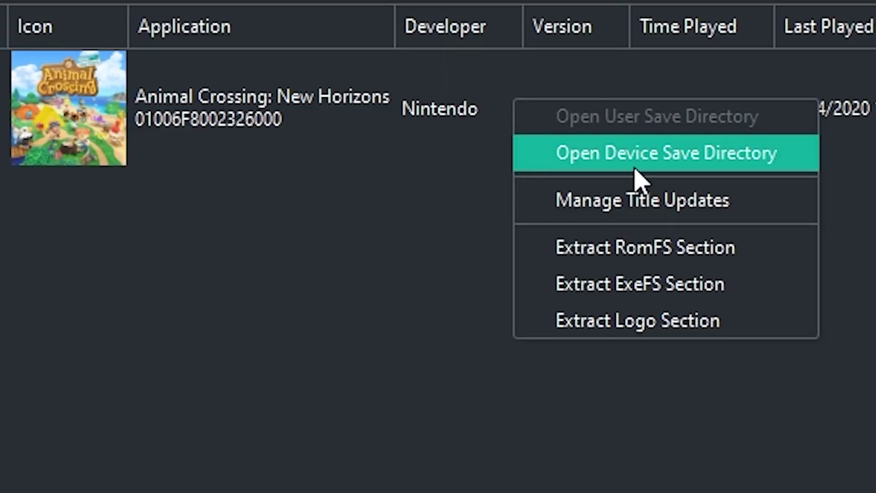
pyautogui.click(794, 164)
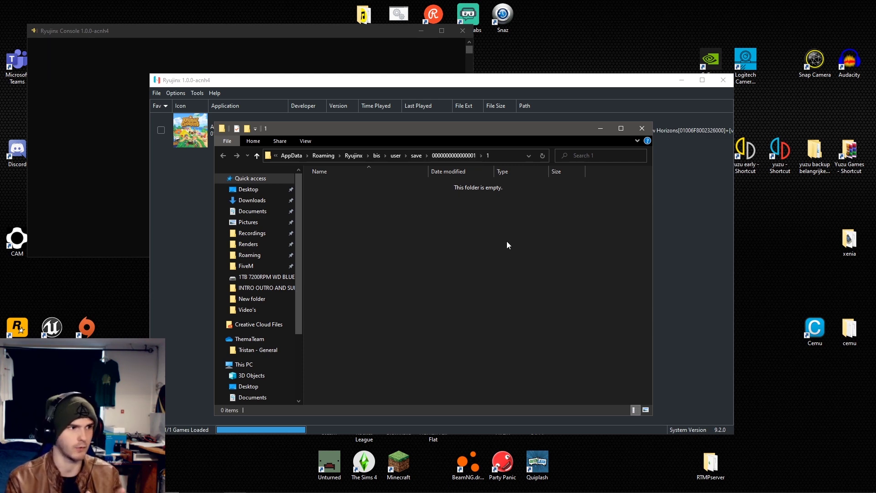
# Step: Copy Villager0, main.dat and mainHeader.dat from ACNH_device_save into it, then close Explorer
pyautogui.click(218, 484)
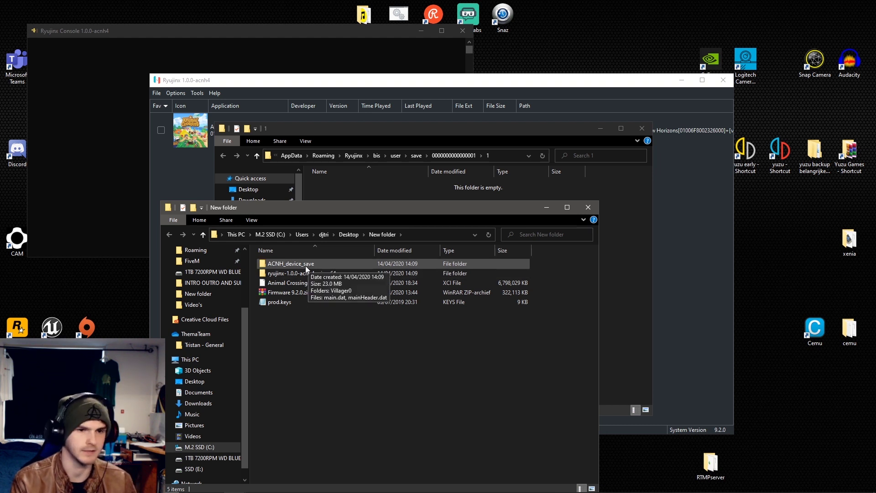
pyautogui.doubleClick(282, 263)
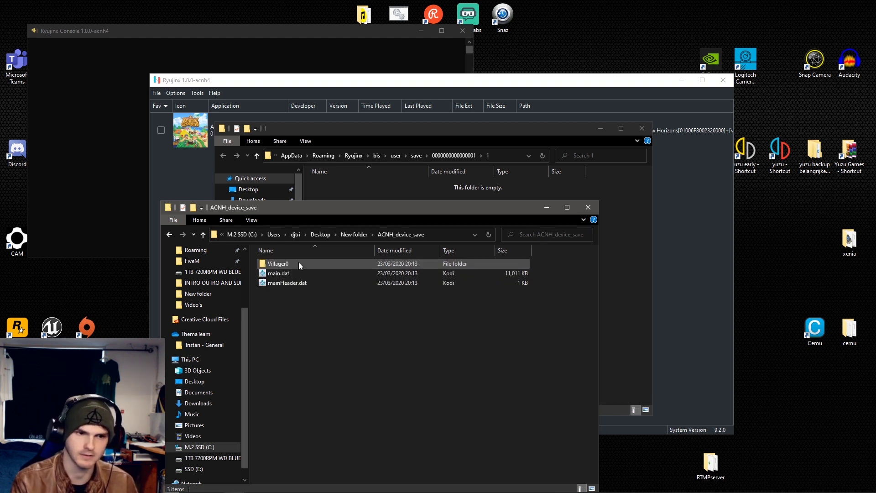
pyautogui.moveTo(292, 299); pyautogui.dragTo(568, 253)
pyautogui.click(388, 422)
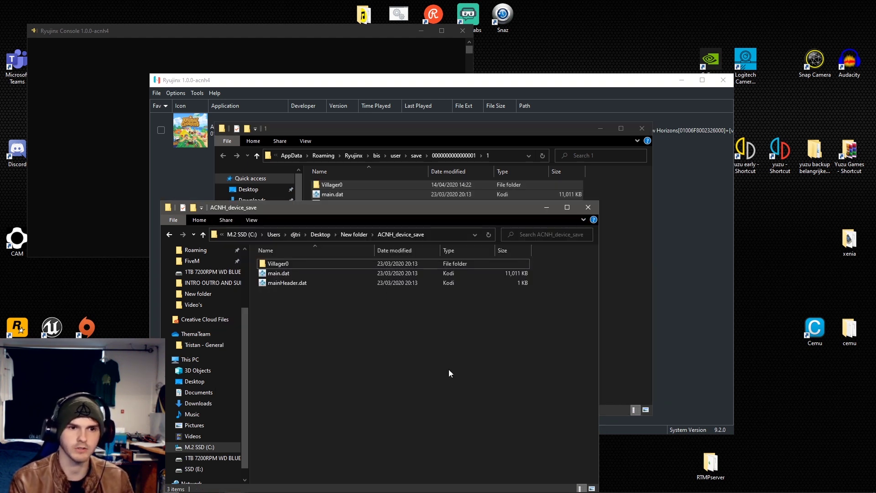
pyautogui.click(320, 234)
pyautogui.click(589, 208)
pyautogui.click(642, 128)
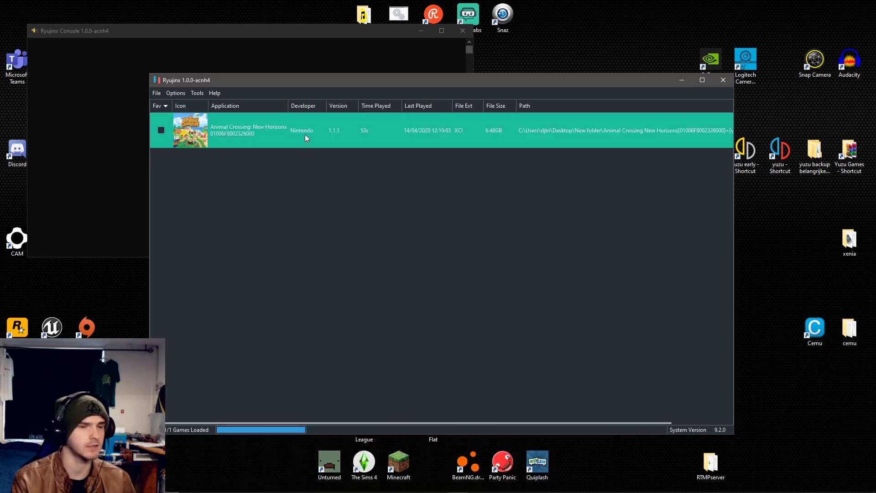
# Step: Start Animal Crossing: New Horizons and reposition its game window
pyautogui.doubleClick(330, 134)
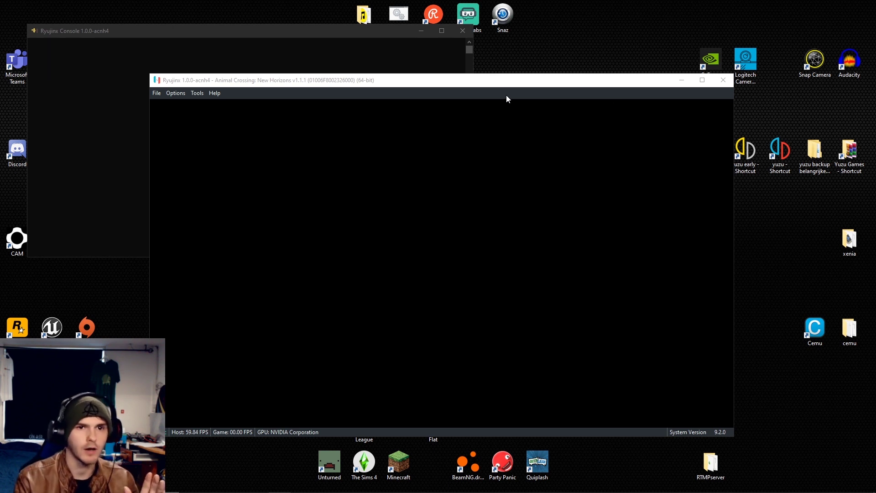
pyautogui.moveTo(505, 86); pyautogui.dragTo(619, 100)
pyautogui.click(135, 47)
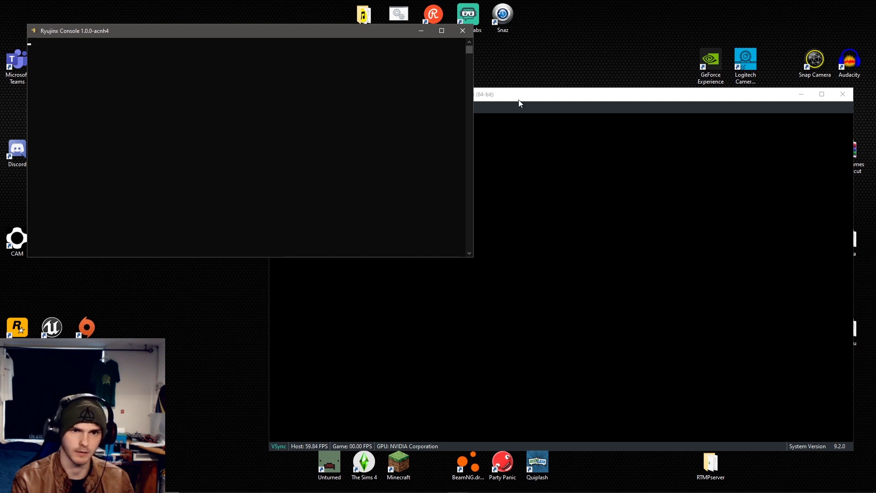
pyautogui.moveTo(516, 101); pyautogui.dragTo(484, 81)
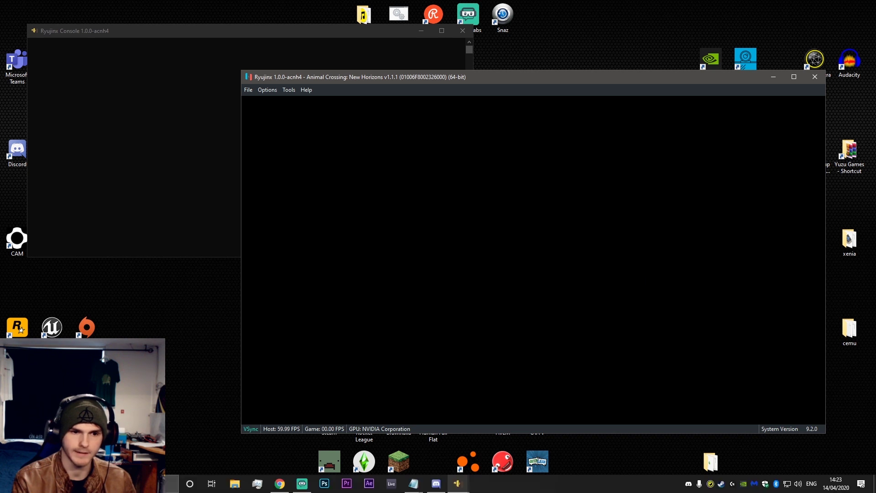
pyautogui.click(831, 490)
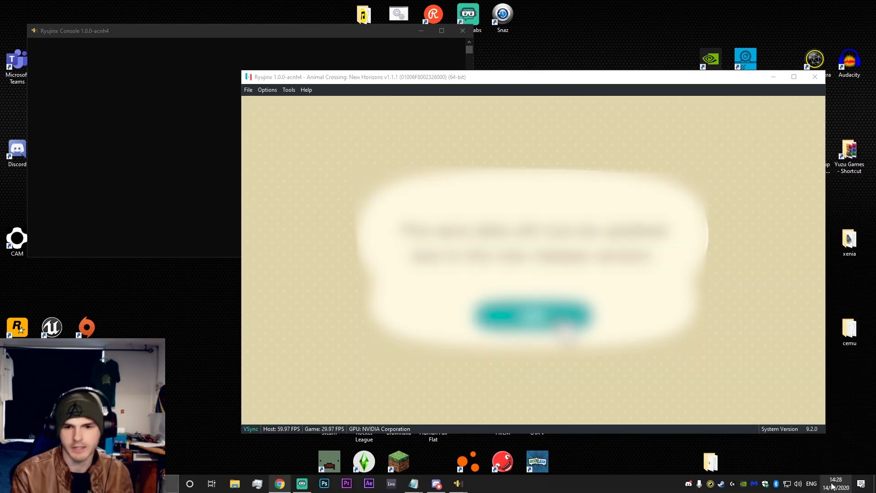
# Step: Confirm Enable Docked Mode in Settings, close them, and press Z to dismiss the message
pyautogui.click(836, 484)
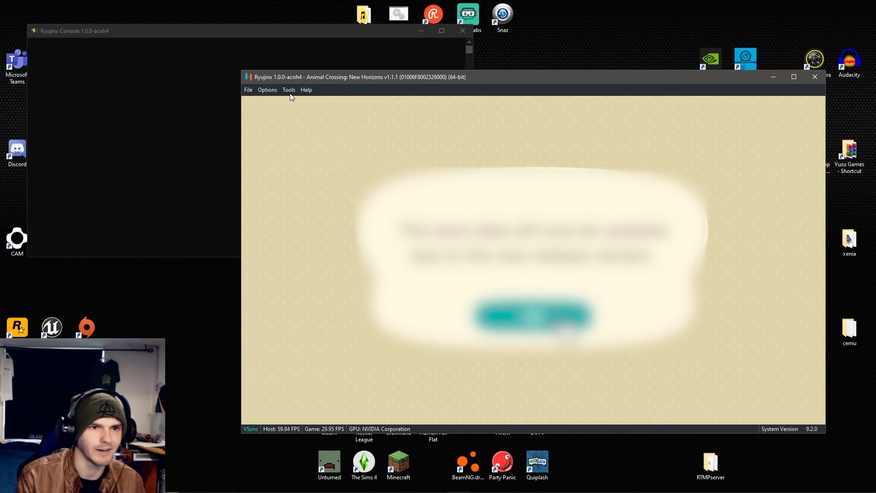
pyautogui.click(290, 91)
pyautogui.moveTo(268, 90)
pyautogui.click(277, 139)
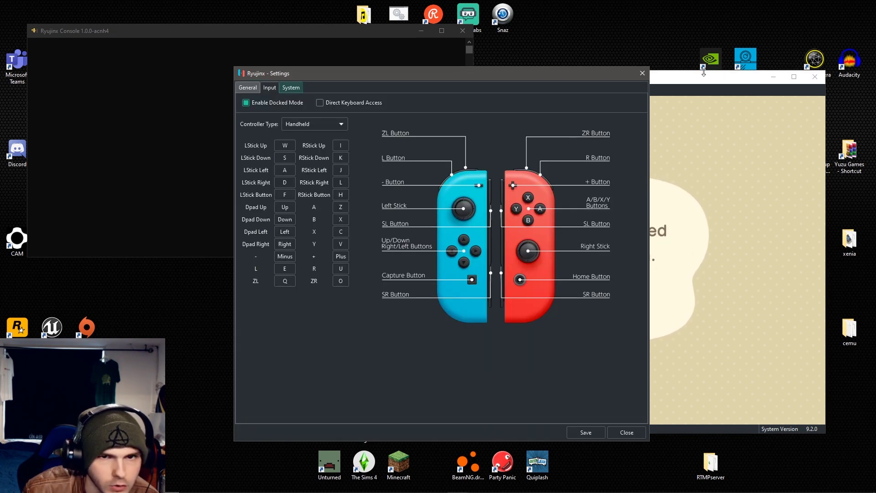
pyautogui.click(640, 76)
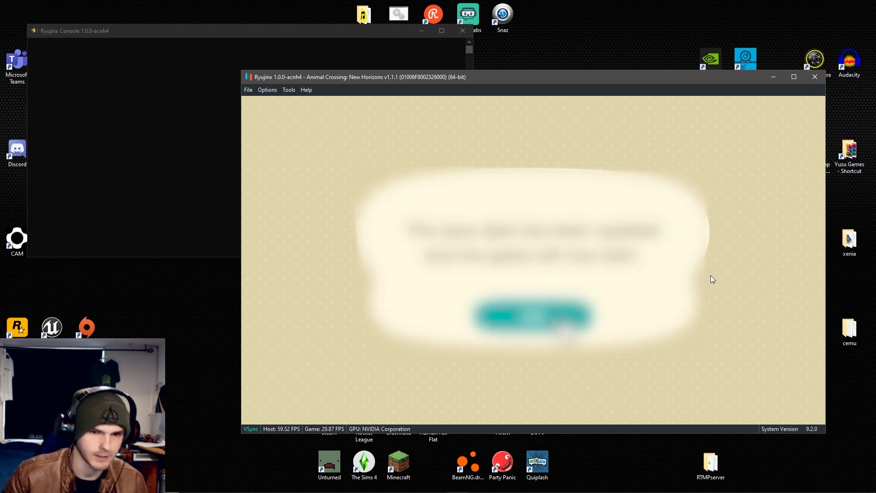
pyautogui.press('z')
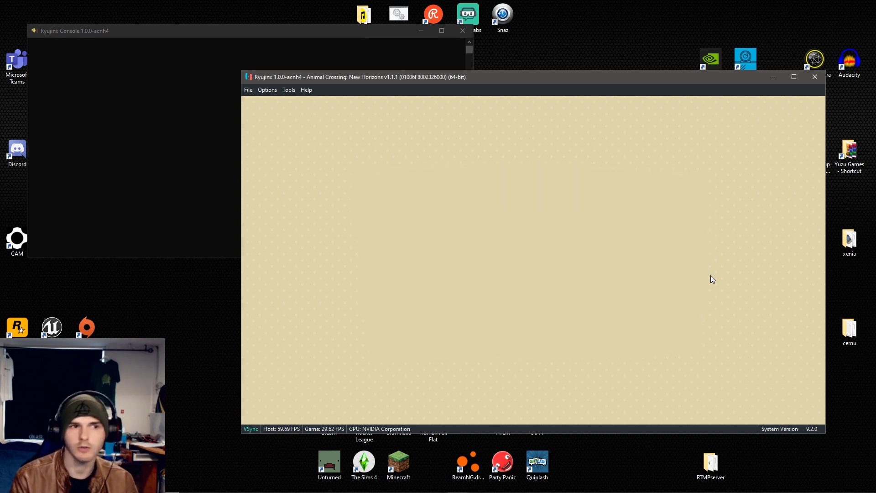